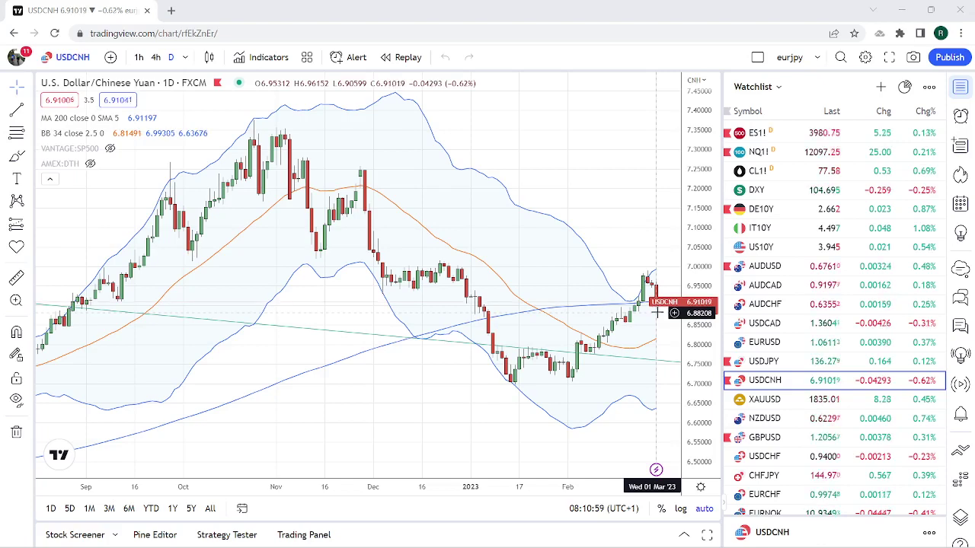
Pan the USDCNH daily chart left so the right edge reaches March
left_click_drag(562, 300, 536, 300)
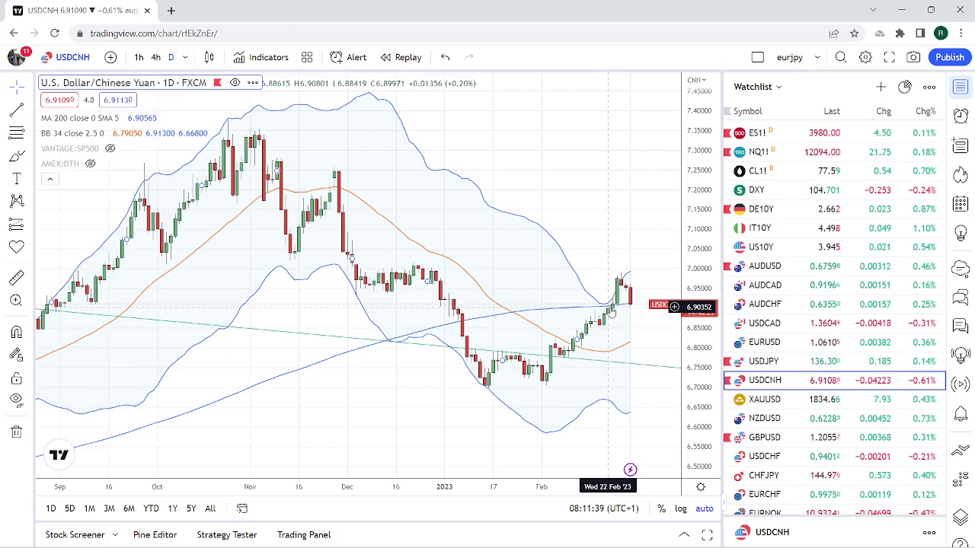
Zoom into the USDCNH daily chart's latest candles, price near 6.91 by the 200 SMA
scroll(562, 321, "up", 1)
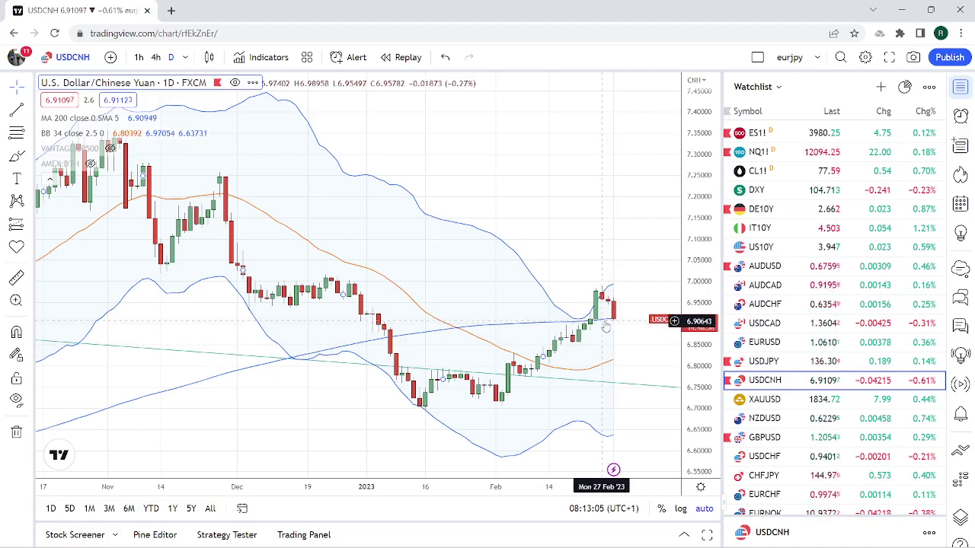
Load USDJPY daily, zoom into recent candles near 136.31, and check the symbol options list
left_click(780, 363)
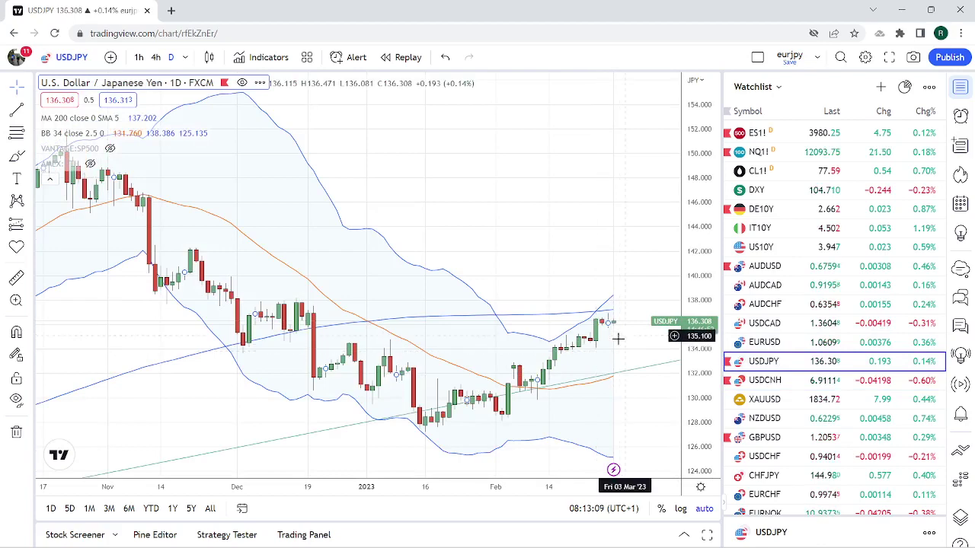
scroll(577, 354, "up", 2)
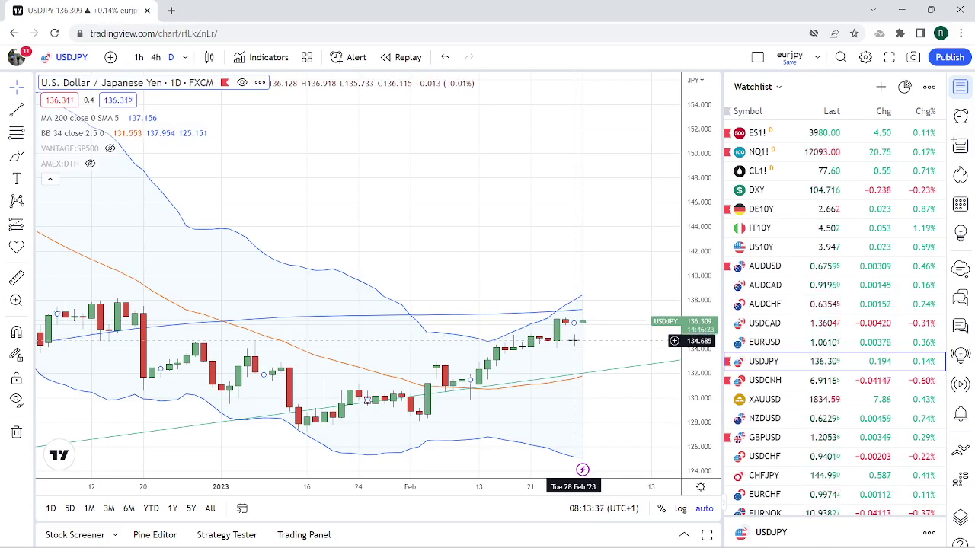
left_click(259, 83)
left_click(237, 106)
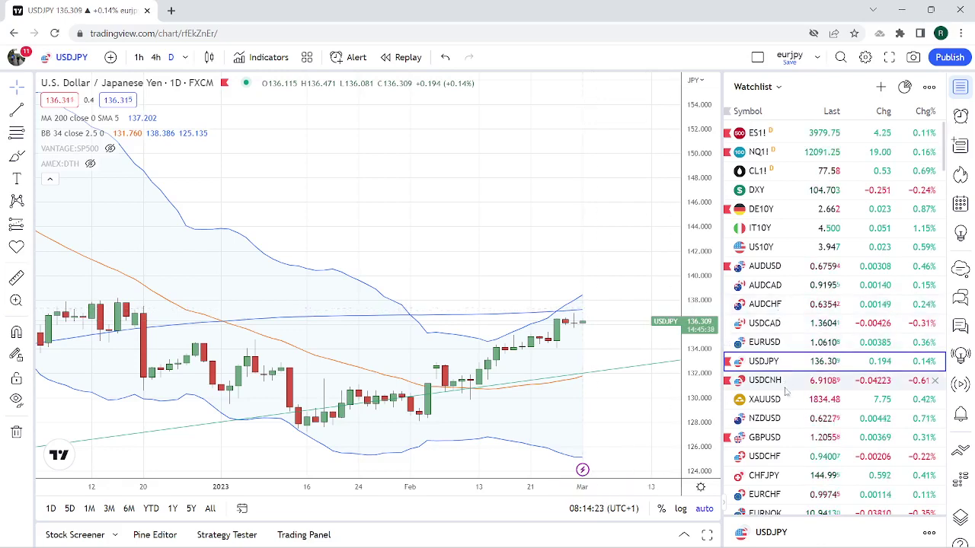
Glance at EURUSD, then load the XAUUSD gold daily chart near 1834.49
left_click(774, 344)
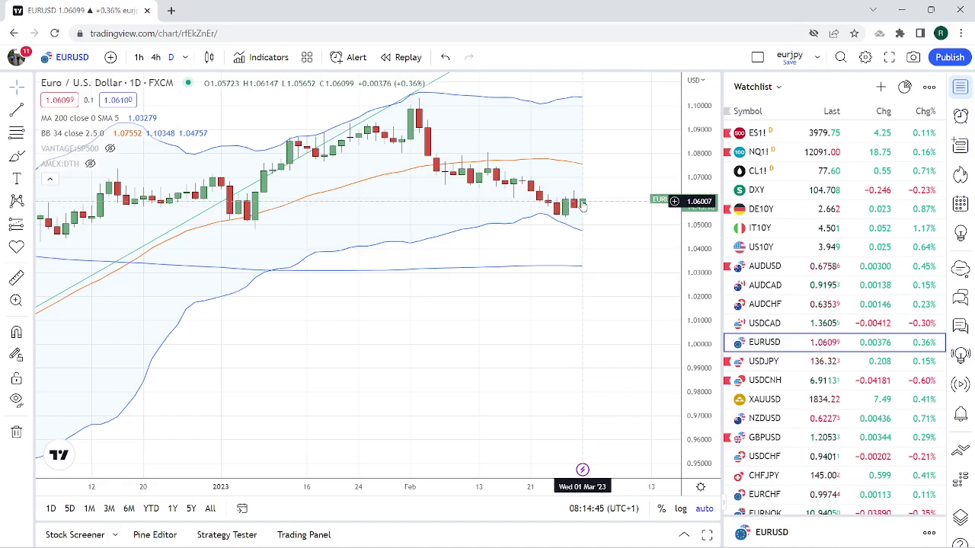
left_click(769, 399)
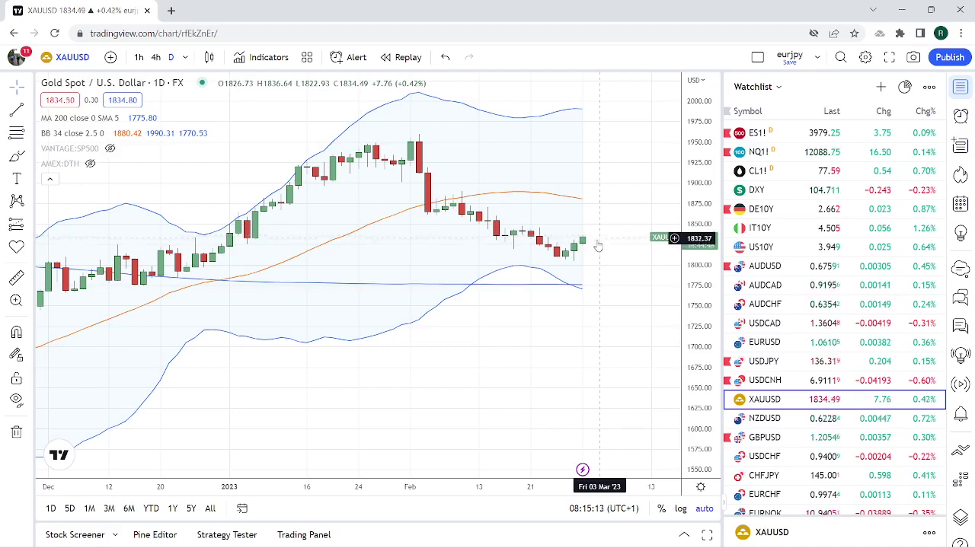
Load the EURCHF daily chart from the Watchlist, price near 0.9975
left_click(768, 496)
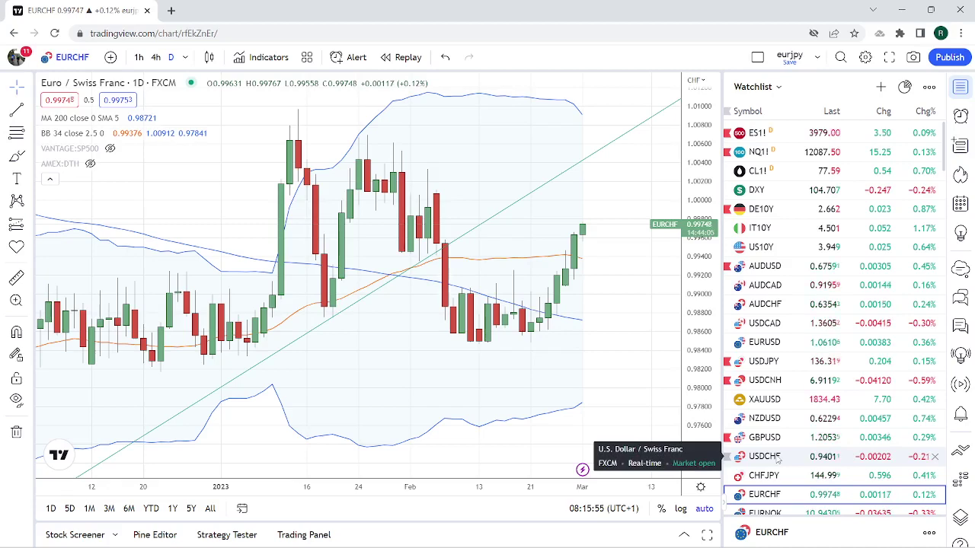
Load the USDCHF daily chart from the Watchlist, price near 0.9401
left_click(777, 457)
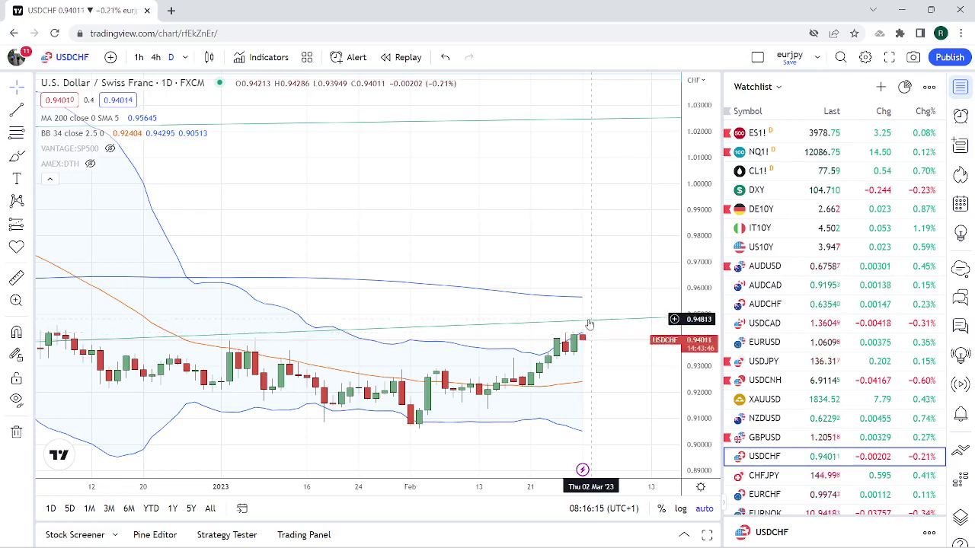
Hide the green extended line at 0.948 through its context menu
right_click(587, 323)
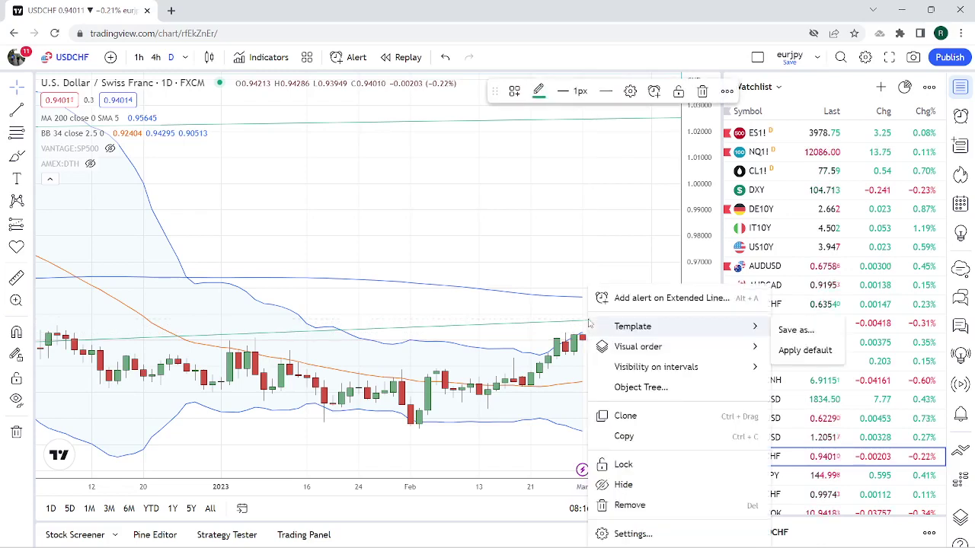
left_click(637, 484)
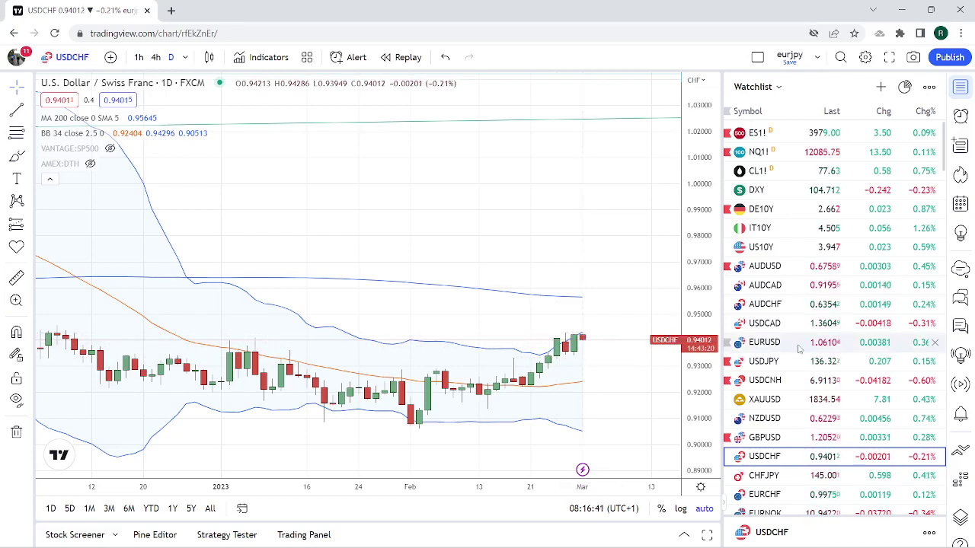
Load the ES1! daily chart, price near 3980 above the 200 SMA at 3949.19
left_click(765, 133)
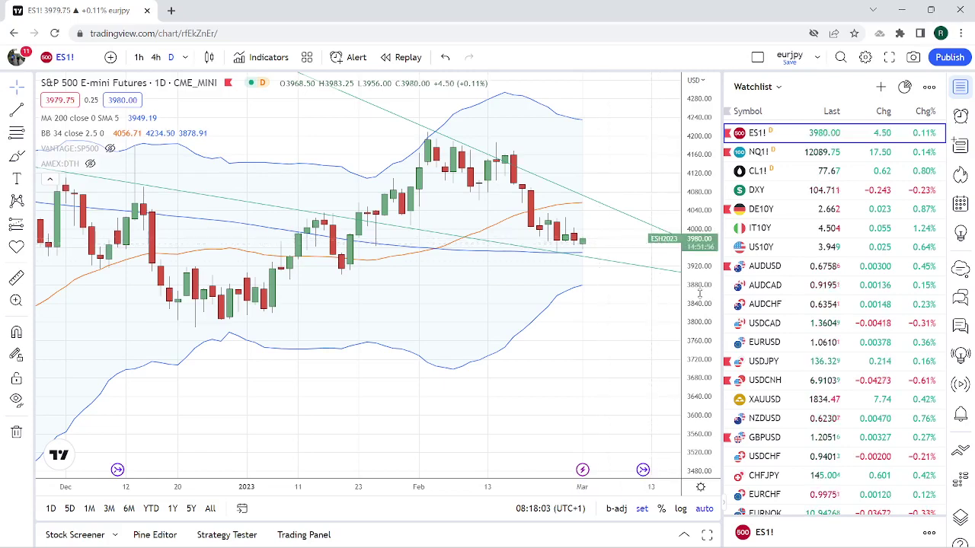
Load the GBPUSD daily chart, price near 1.2051, and scroll down the Watchlist
left_click(792, 439)
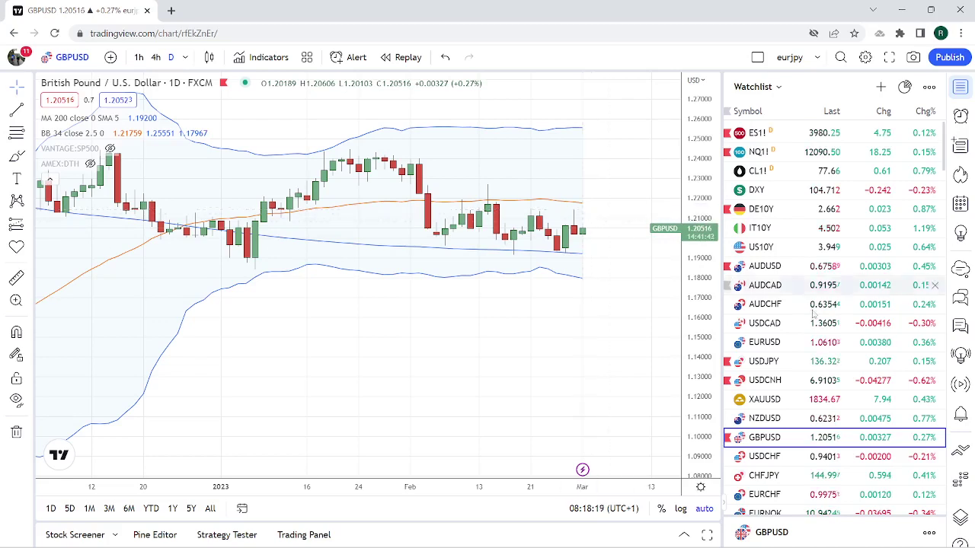
scroll(801, 390, "down", 1)
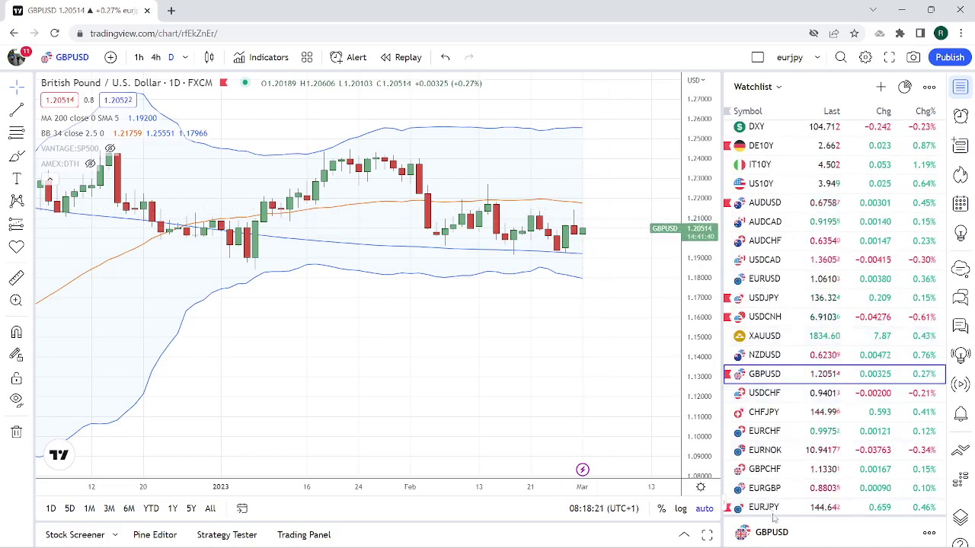
Load the EURGBP daily chart near 0.8804, then scroll further down the Watchlist
left_click(764, 488)
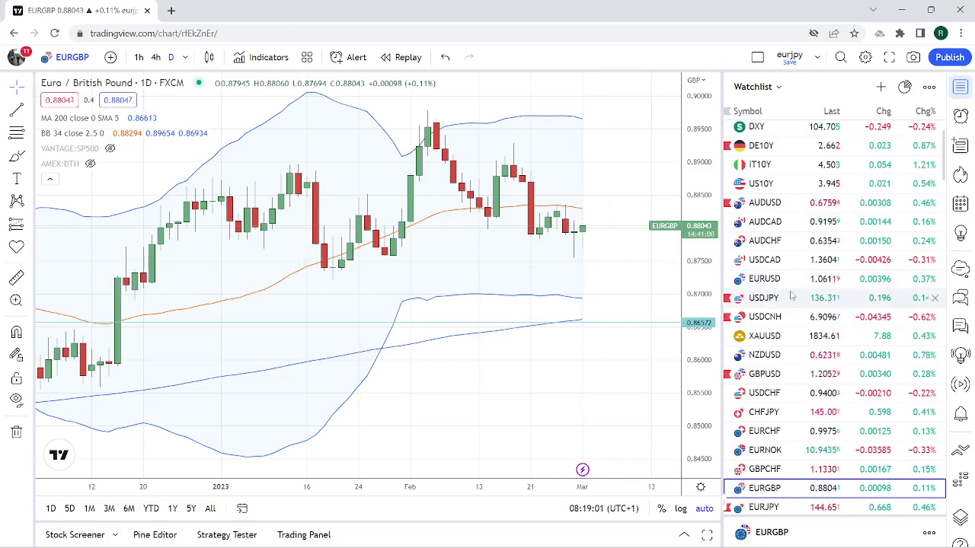
scroll(791, 299, "down", 1)
scroll(791, 299, "down", 1)
scroll(790, 300, "down", 1)
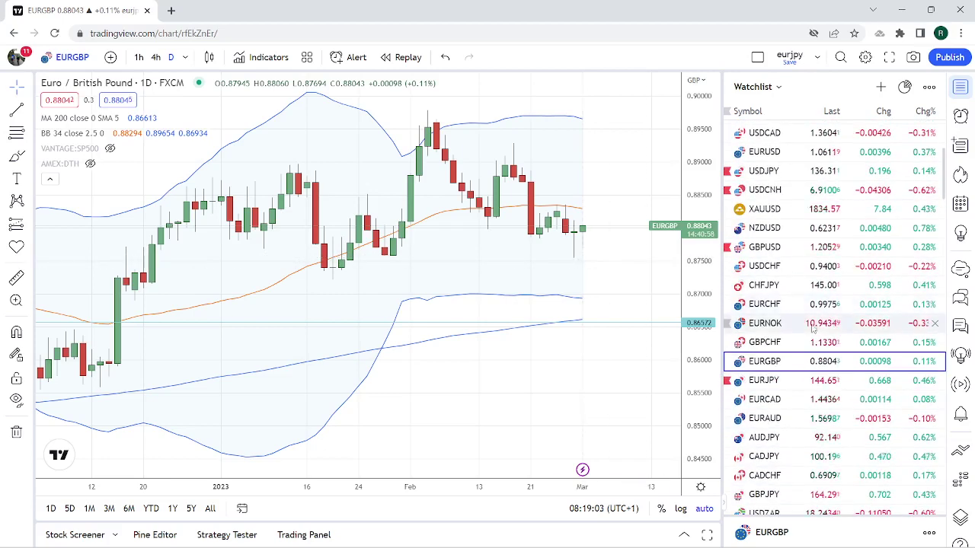
scroll(792, 304, "down", 1)
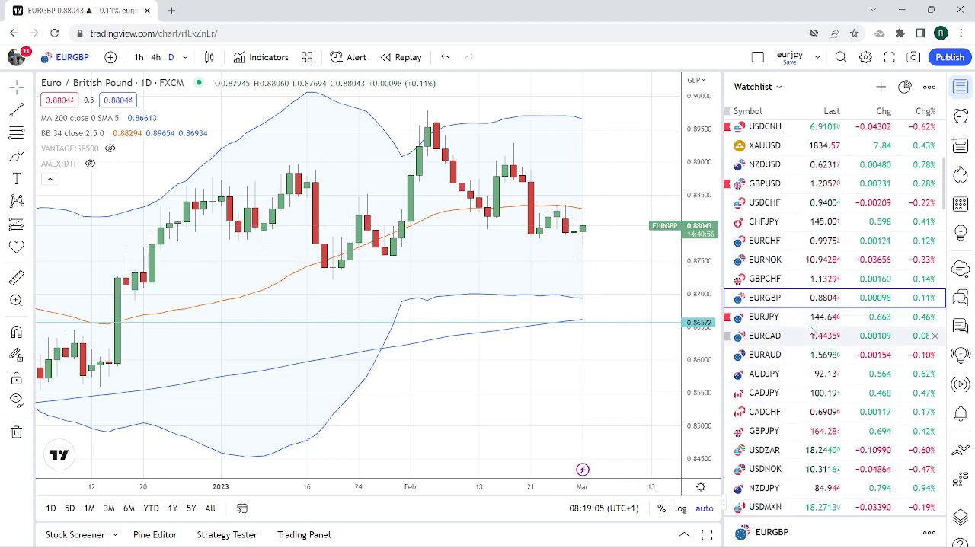
Load the USDMXN daily chart from the Watchlist
left_click(780, 509)
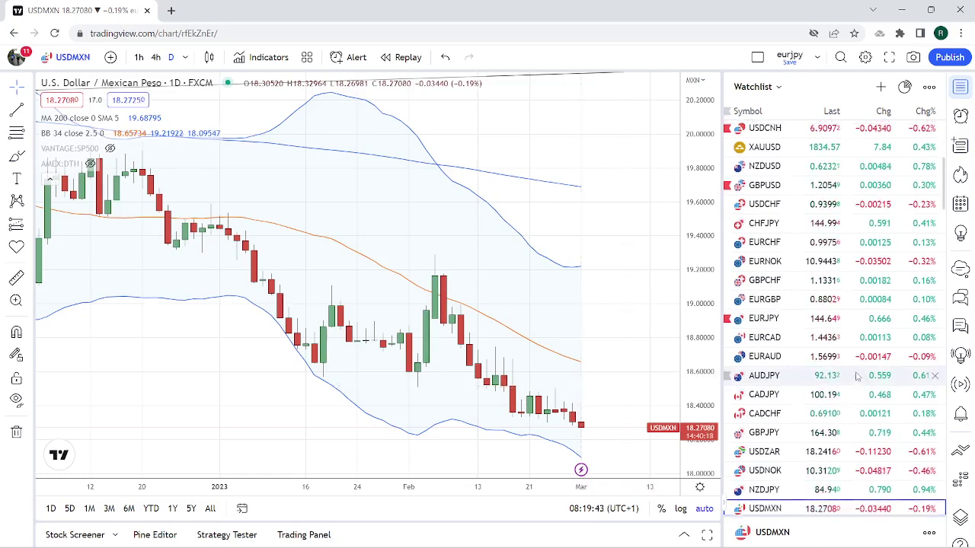
scroll(865, 373, "up", 5)
View the CL1! crude oil daily chart, then switch to USDCAD daily
left_click(825, 169)
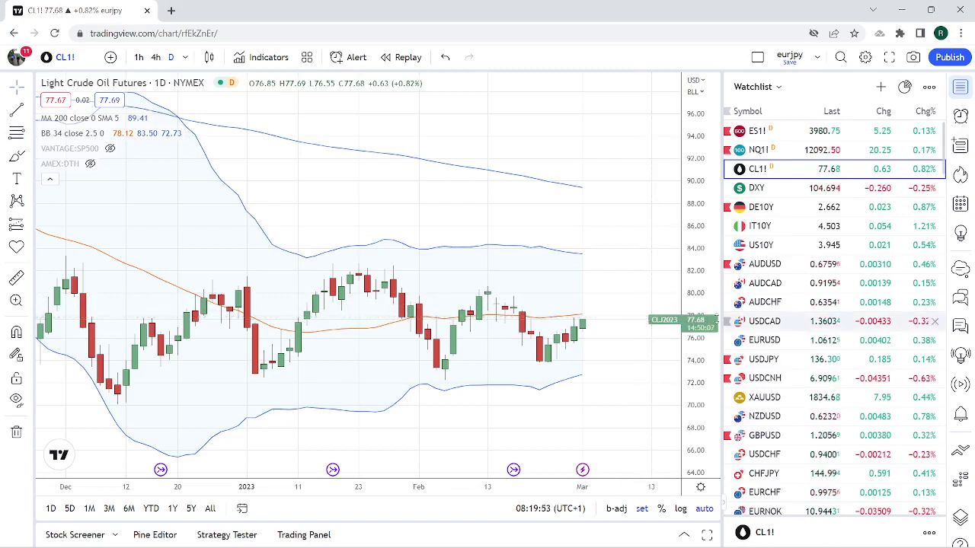
left_click(761, 321)
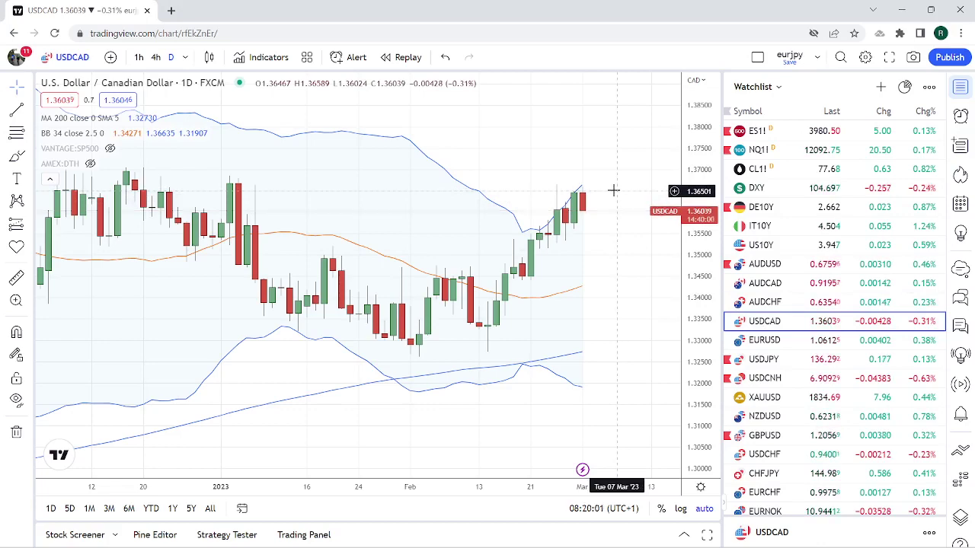
Put USDCAD on 4h and draw an extended line from the mid-February low through late-February lows
left_click(155, 58)
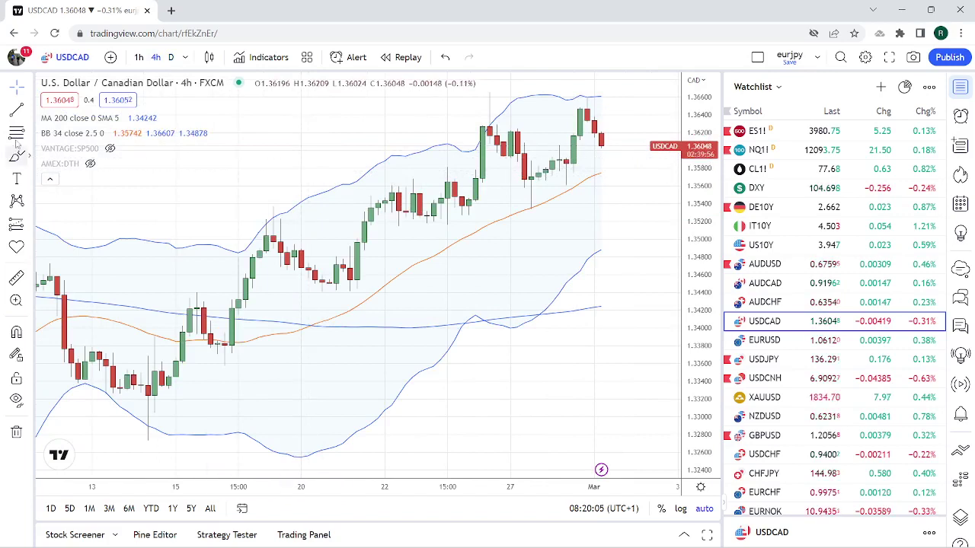
left_click(29, 111)
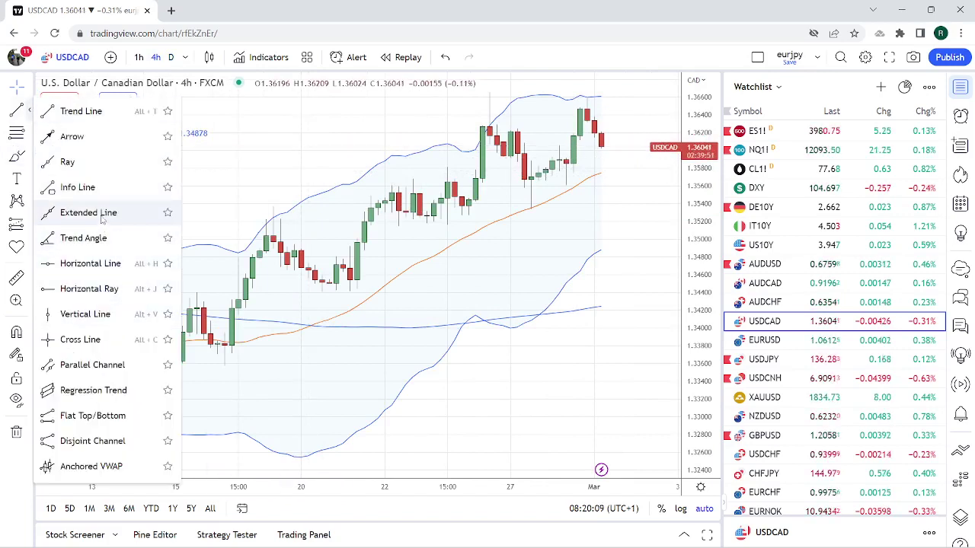
left_click(106, 220)
left_click(147, 442)
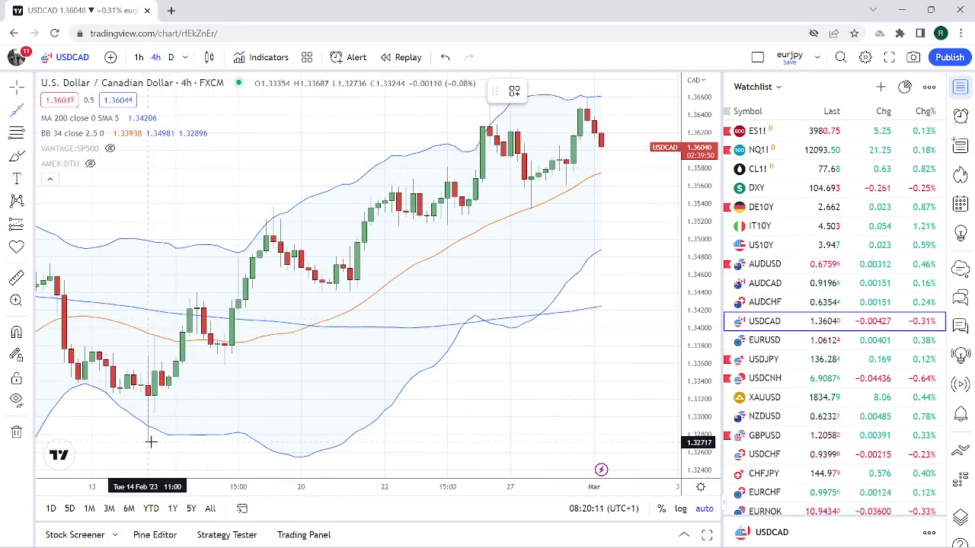
left_click(449, 259)
scroll(472, 287, "down", 1)
scroll(467, 304, "down", 1)
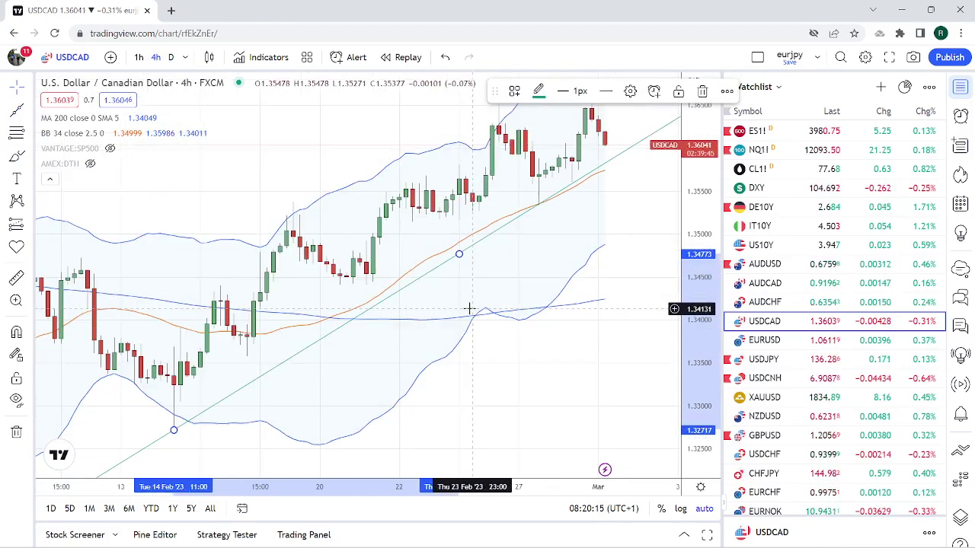
scroll(470, 314, "down", 1)
scroll(470, 313, "up", 1)
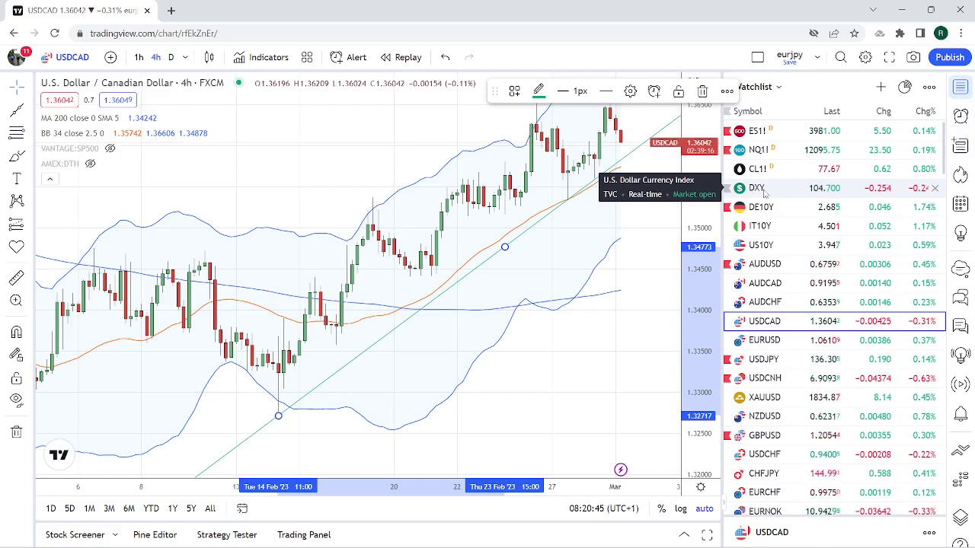
Show the US10Y 4-hour chart and close the WhatsApp message notification
left_click(765, 247)
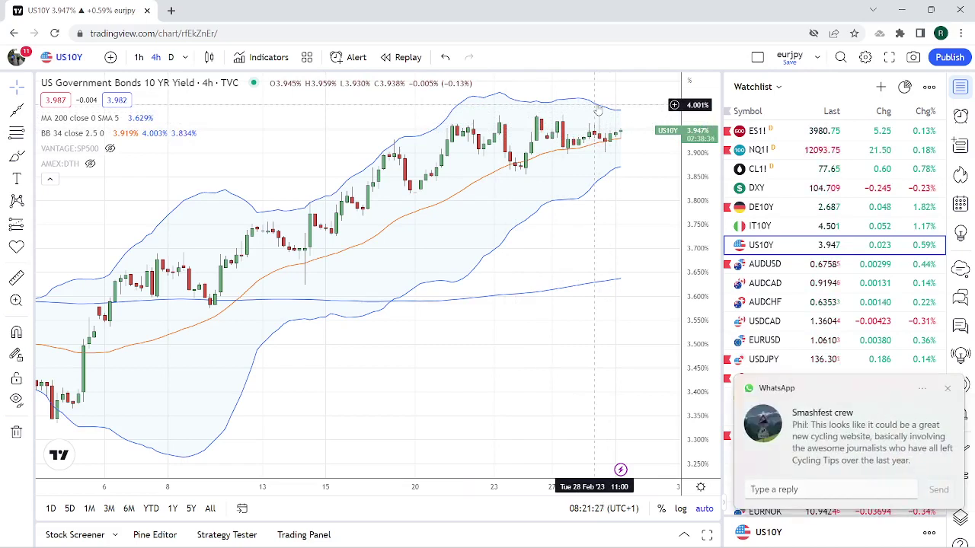
left_click(948, 390)
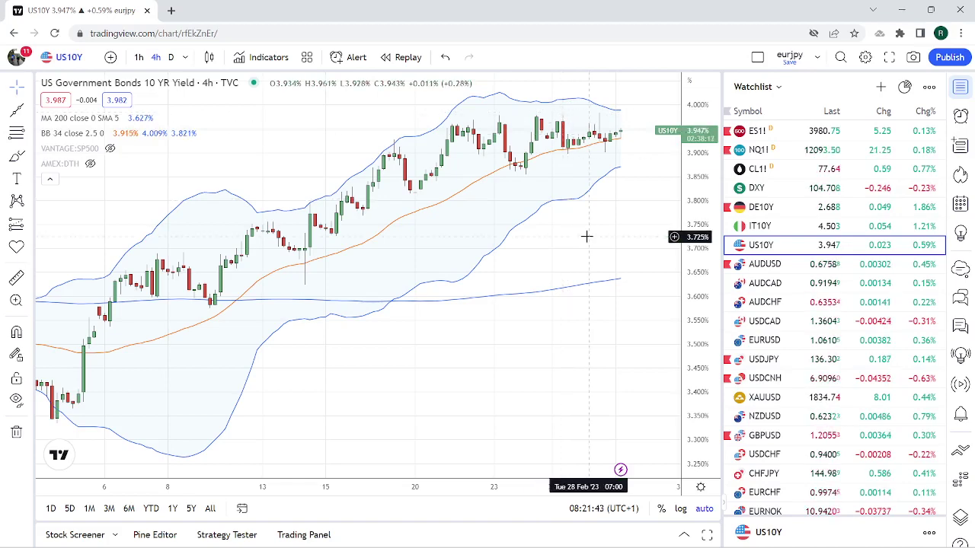
scroll(869, 313, "down", 1)
scroll(869, 313, "down", 1)
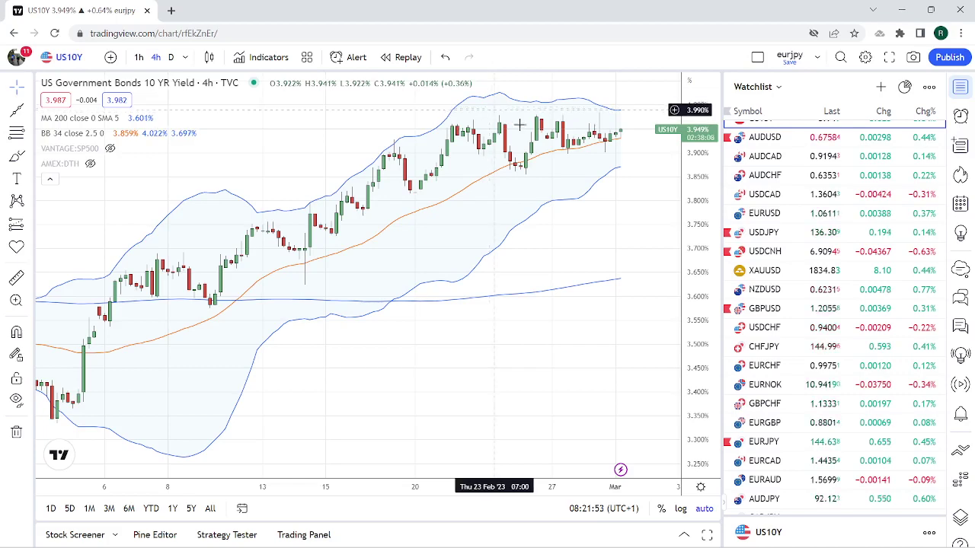
Bring up the USDZAR 4-hour chart from lower in the watchlist
scroll(854, 302, "down", 1)
scroll(854, 302, "down", 1)
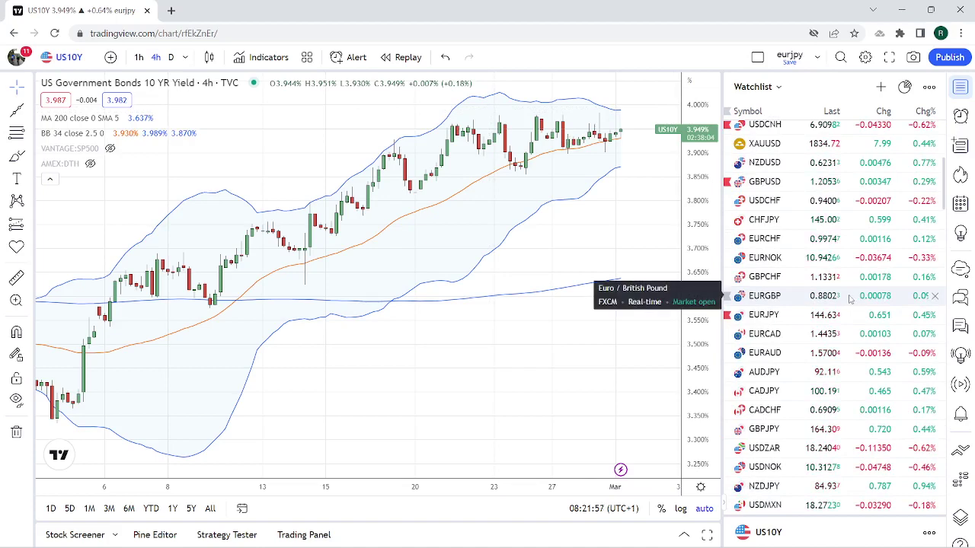
left_click(765, 449)
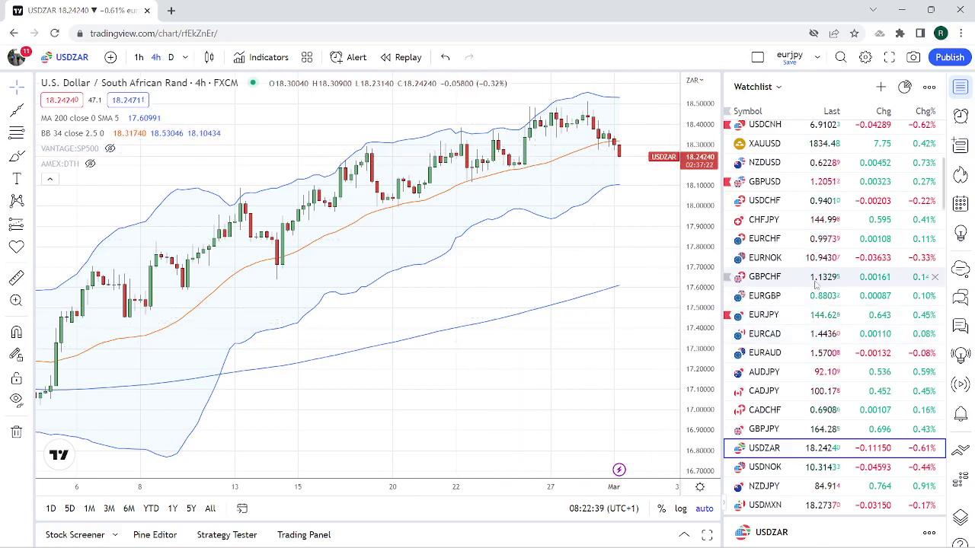
Look at USDJPY and USDCNH on 4h, ending back on USDCAD above its trend line
scroll(823, 282, "up", 2)
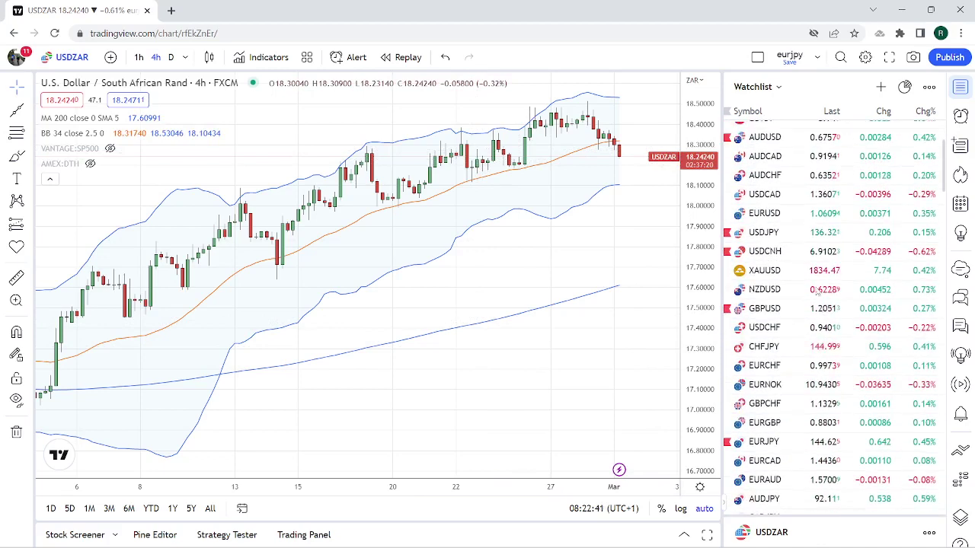
left_click(774, 237)
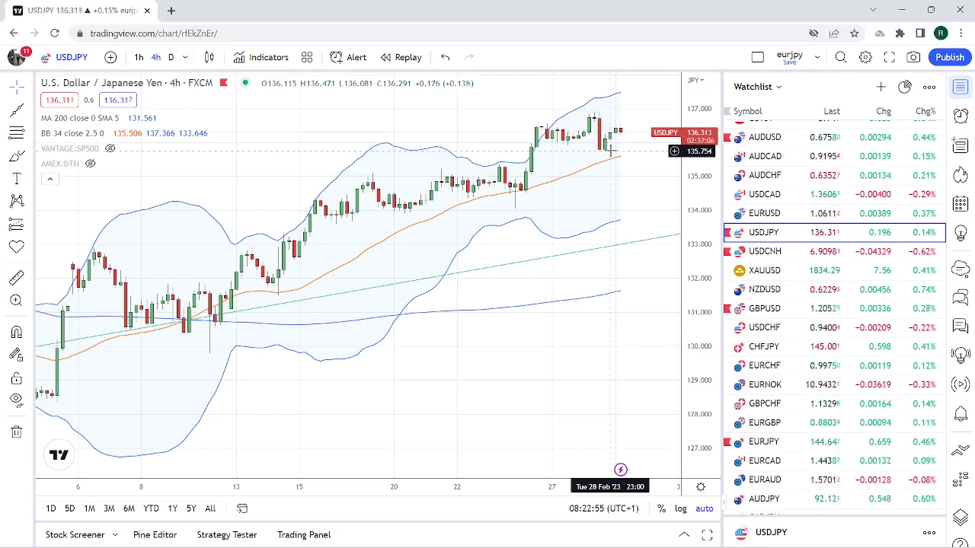
left_click(771, 258)
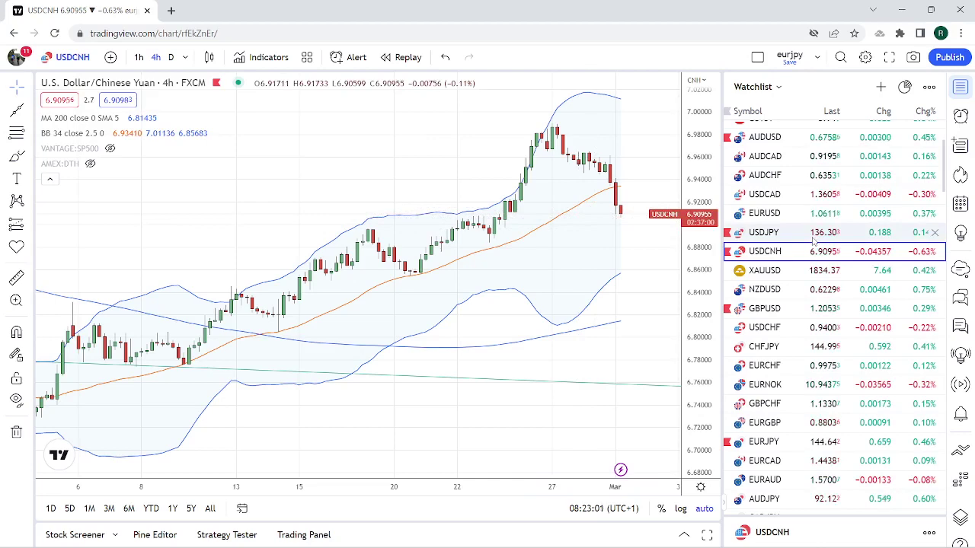
left_click(774, 195)
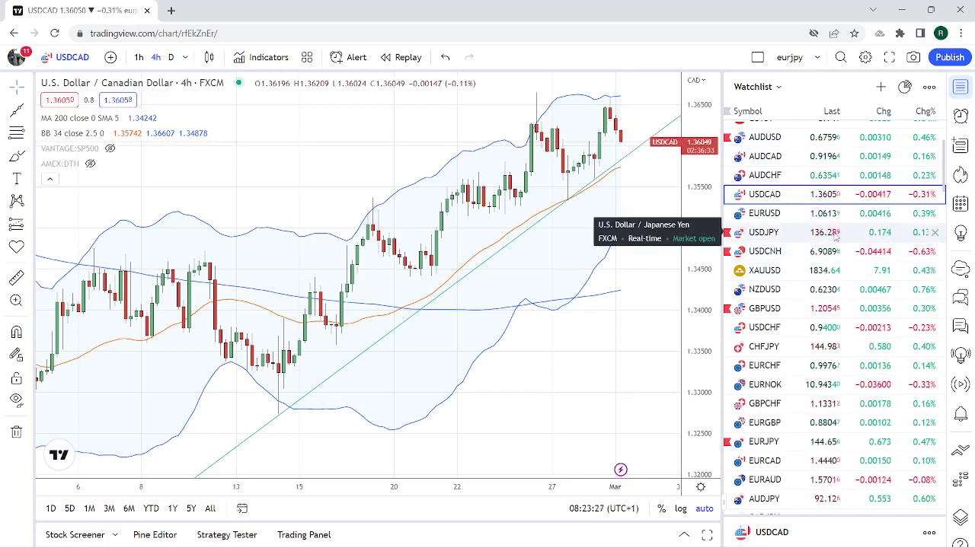
Check the AUDUSD 4-hour chart, then switch to NZDUSD on 4h
scroll(838, 243, "down", 2)
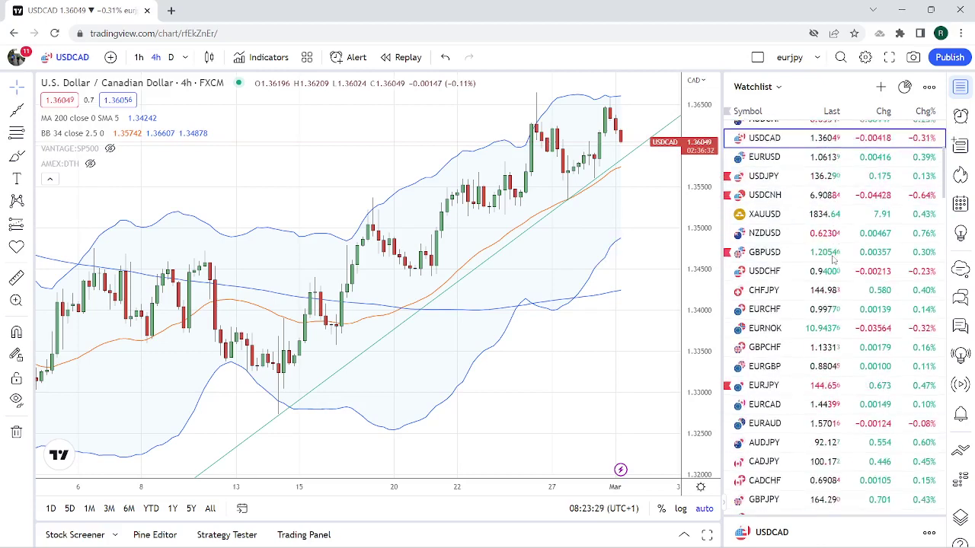
scroll(845, 282, "down", 2)
scroll(852, 313, "down", 1)
scroll(853, 318, "up", 2)
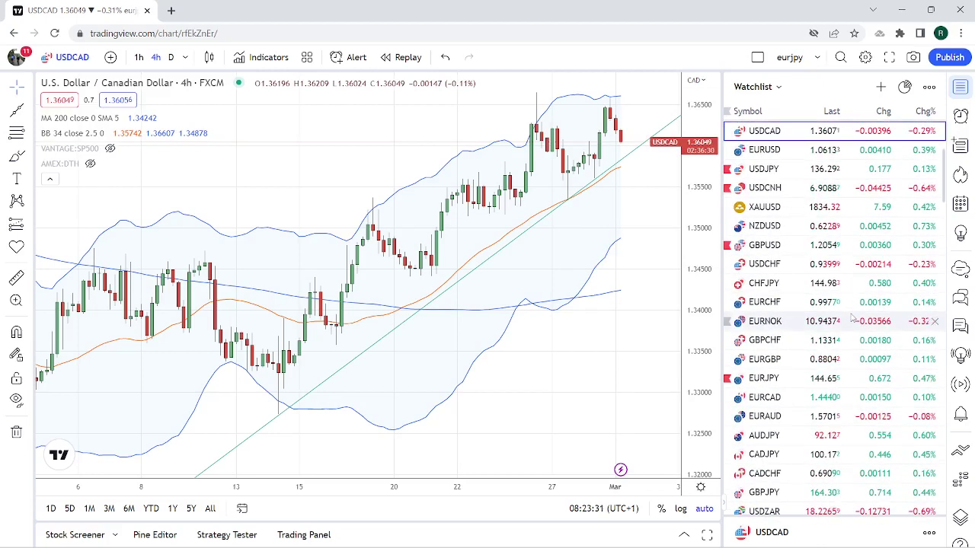
scroll(853, 318, "up", 2)
scroll(853, 318, "up", 1)
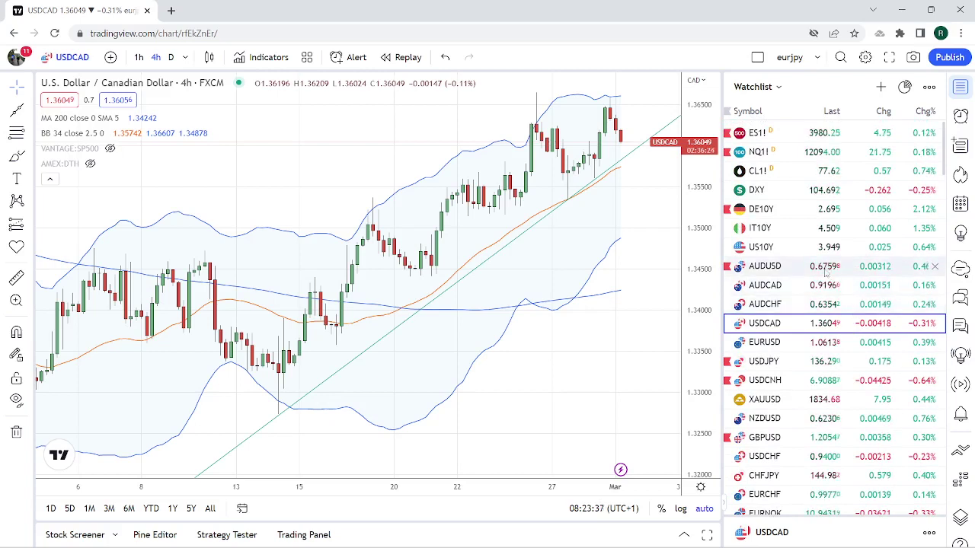
left_click(825, 271)
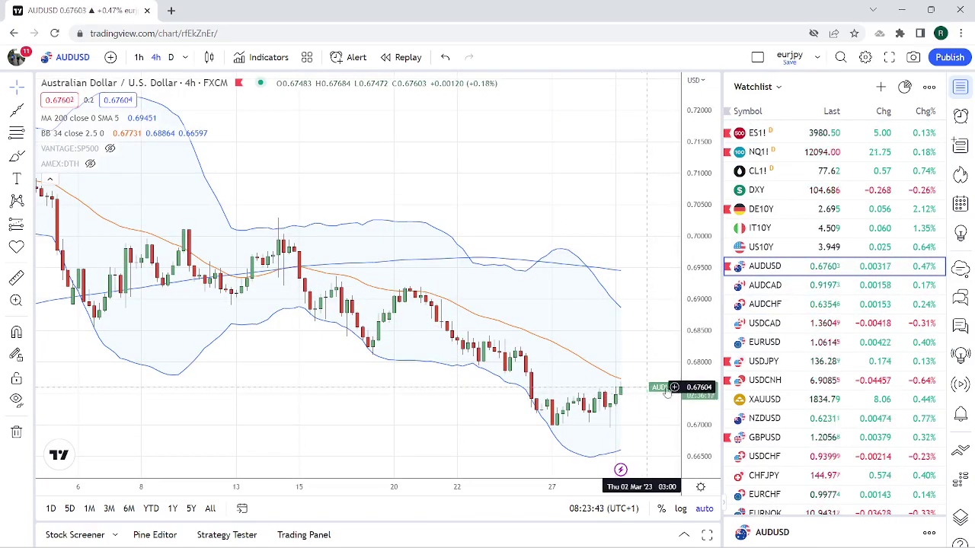
left_click(779, 424)
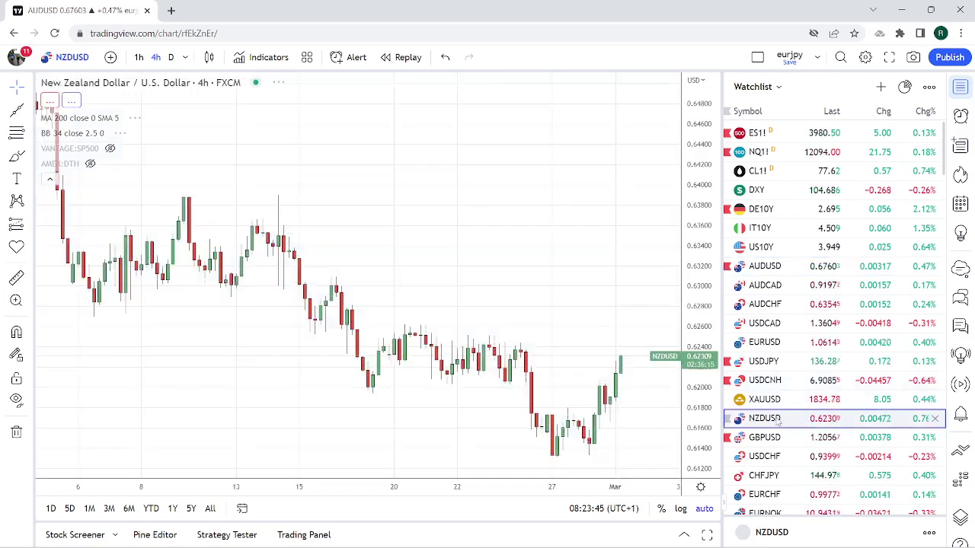